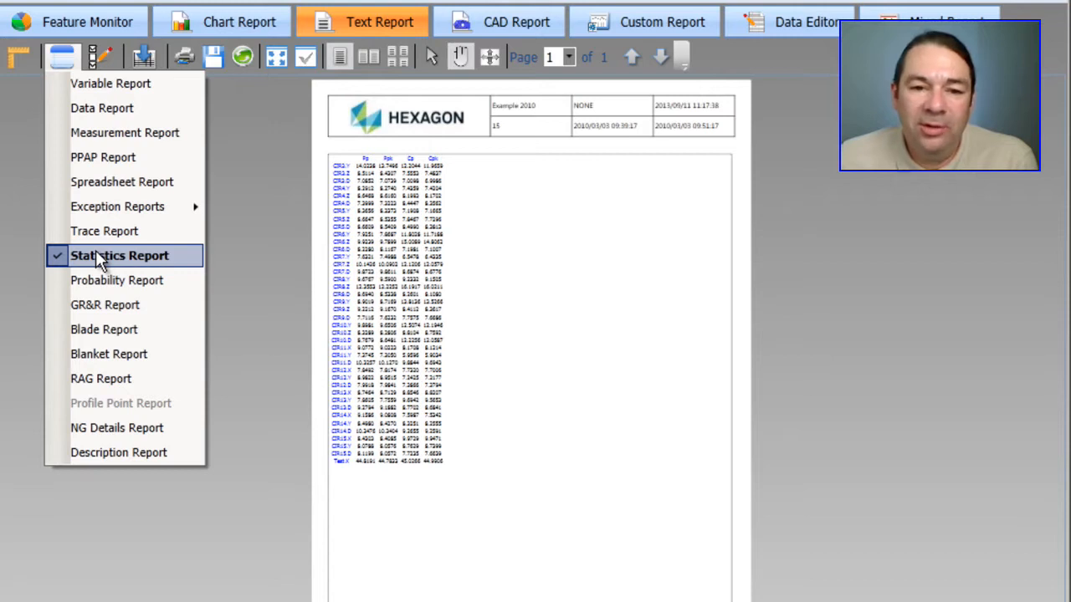
# Step: Display the Statistics Report and examine the Pp, Ppk, Cp and Cpk values listed for each feature
pyautogui.click(95, 256)
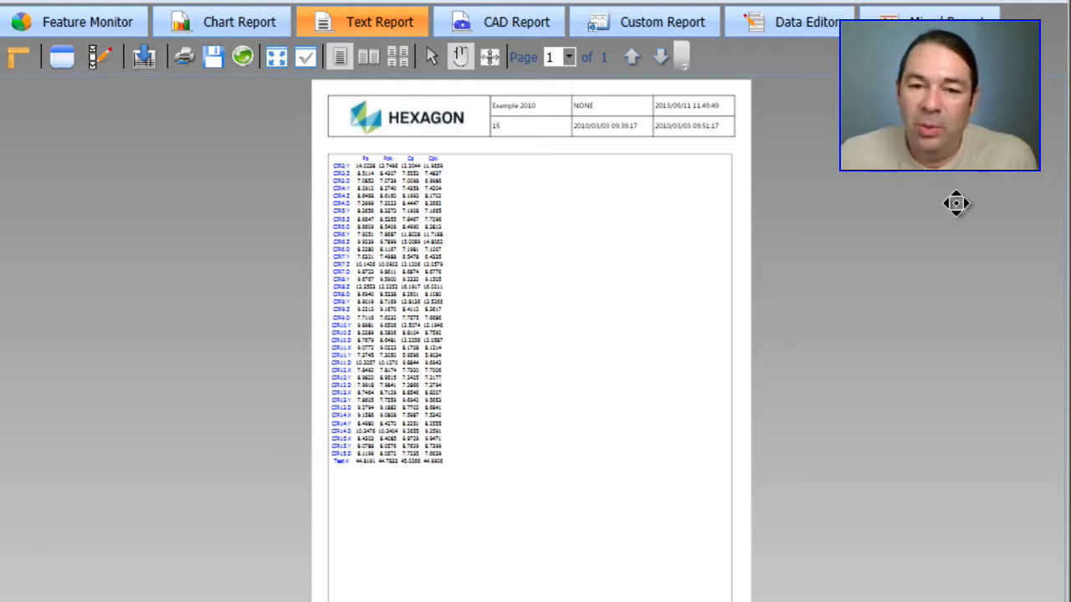
pyautogui.click(461, 57)
pyautogui.moveTo(562, 246); pyautogui.dragTo(517, 334)
pyautogui.scroll(-2, 558, 313)
pyautogui.scroll(4, 541, 307)
pyautogui.scroll(1, 542, 306)
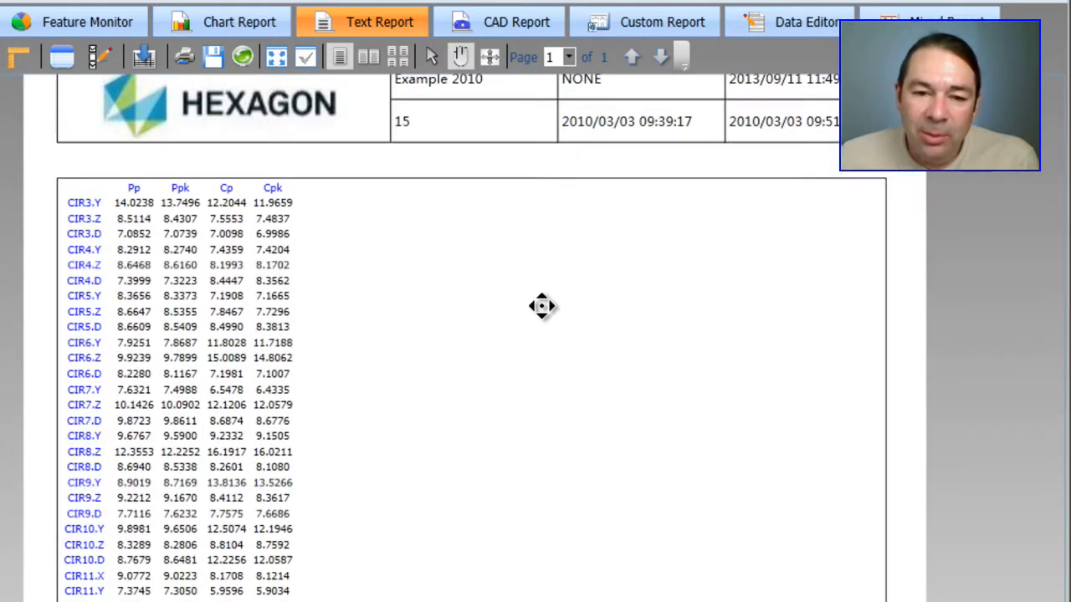
pyautogui.scroll(-1, 527, 306)
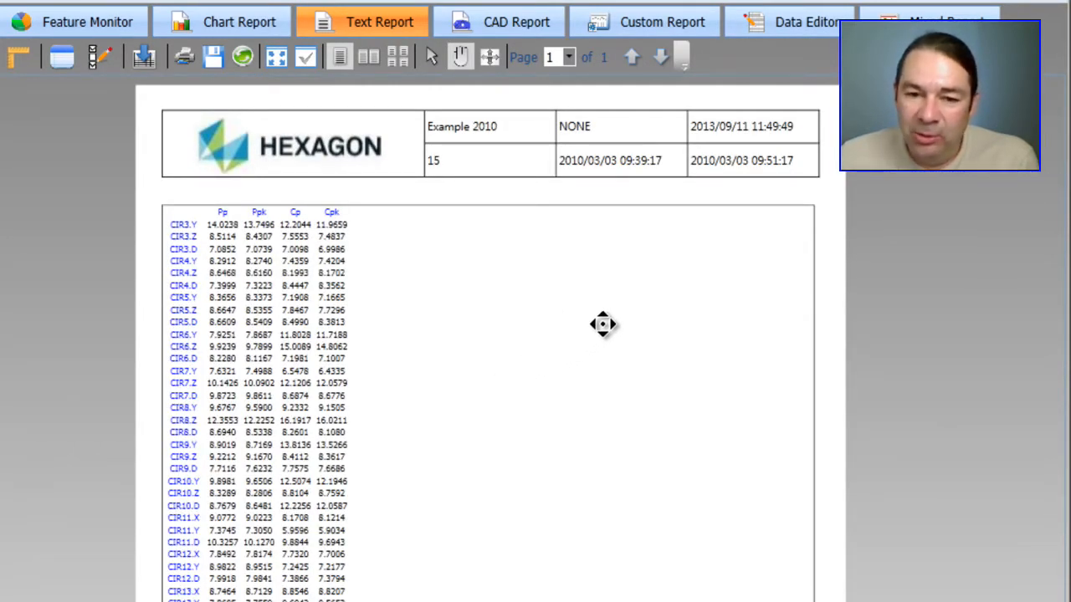
pyautogui.moveTo(438, 363); pyautogui.dragTo(590, 391)
pyautogui.scroll(3, 586, 376)
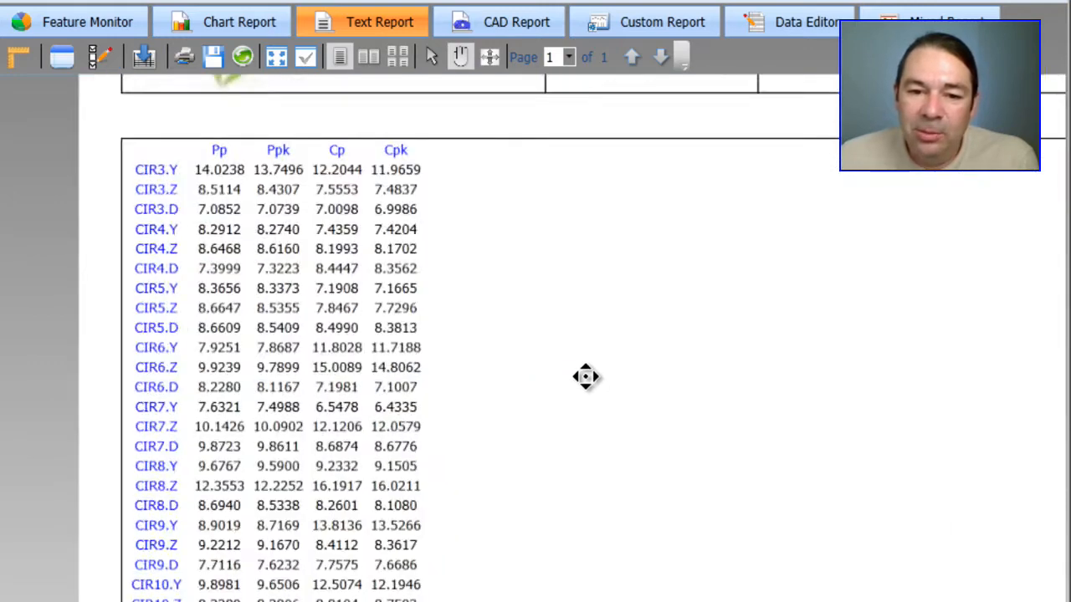
pyautogui.scroll(-1, 594, 341)
# Step: Change the text report to the Measurement Report and open the Customized Excel Report settings
pyautogui.click(63, 62)
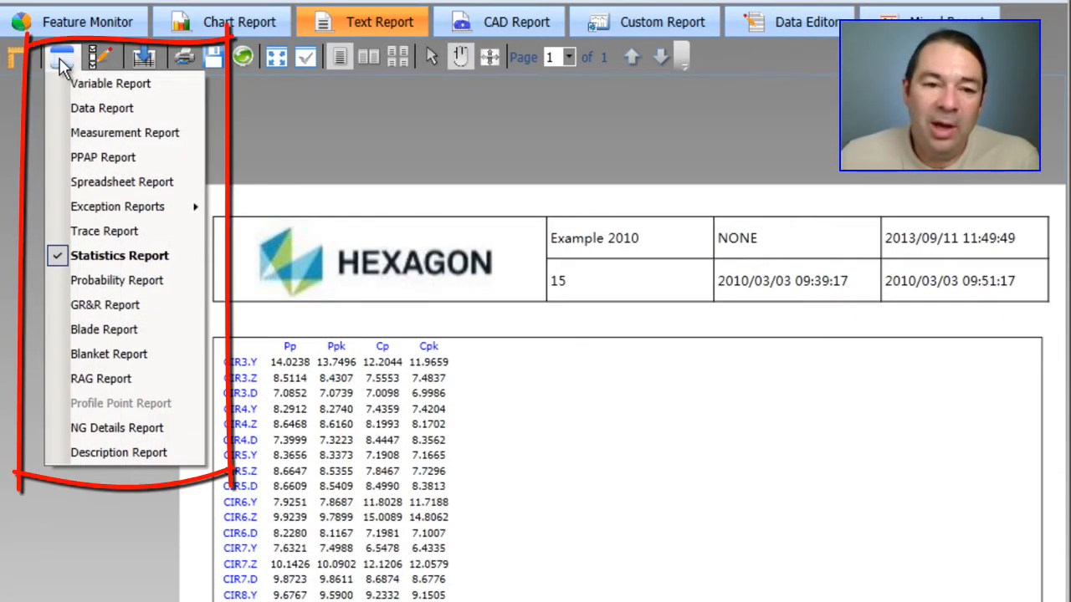
pyautogui.click(104, 134)
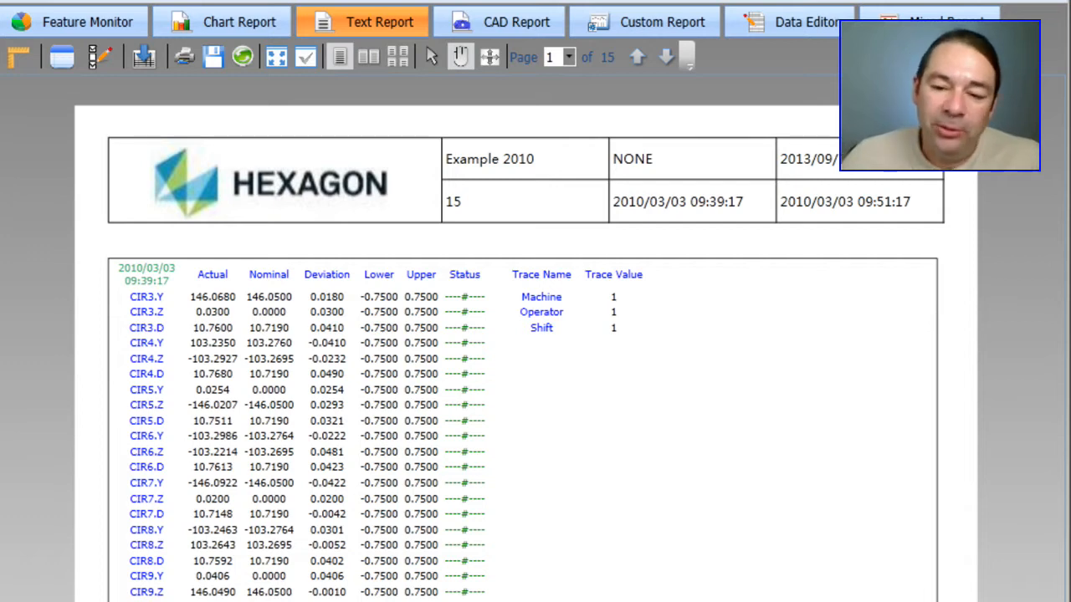
pyautogui.click(144, 56)
pyautogui.click(192, 83)
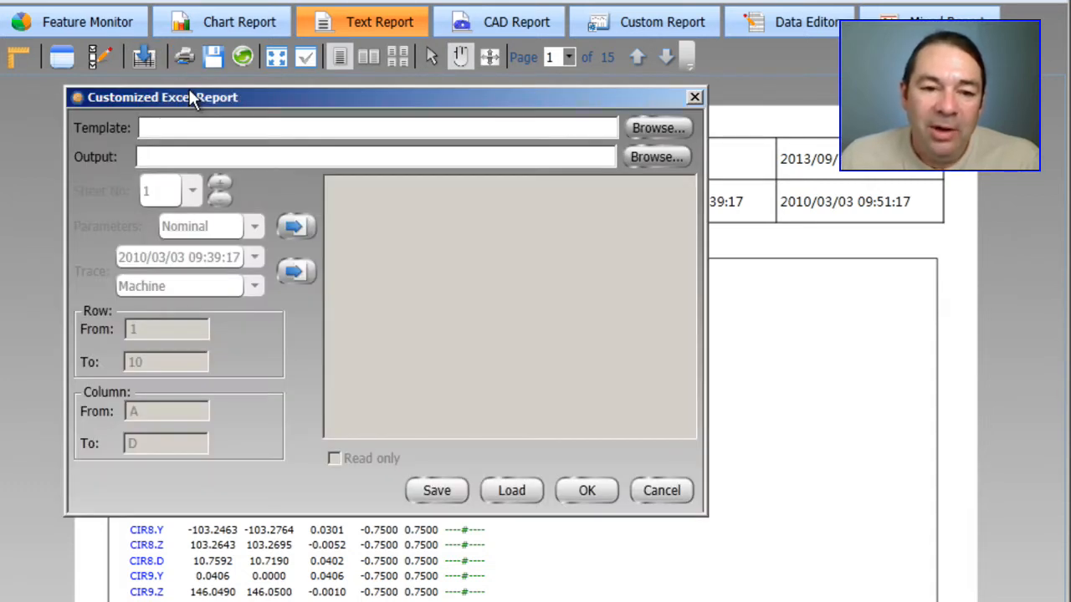
pyautogui.moveTo(210, 98); pyautogui.dragTo(221, 122)
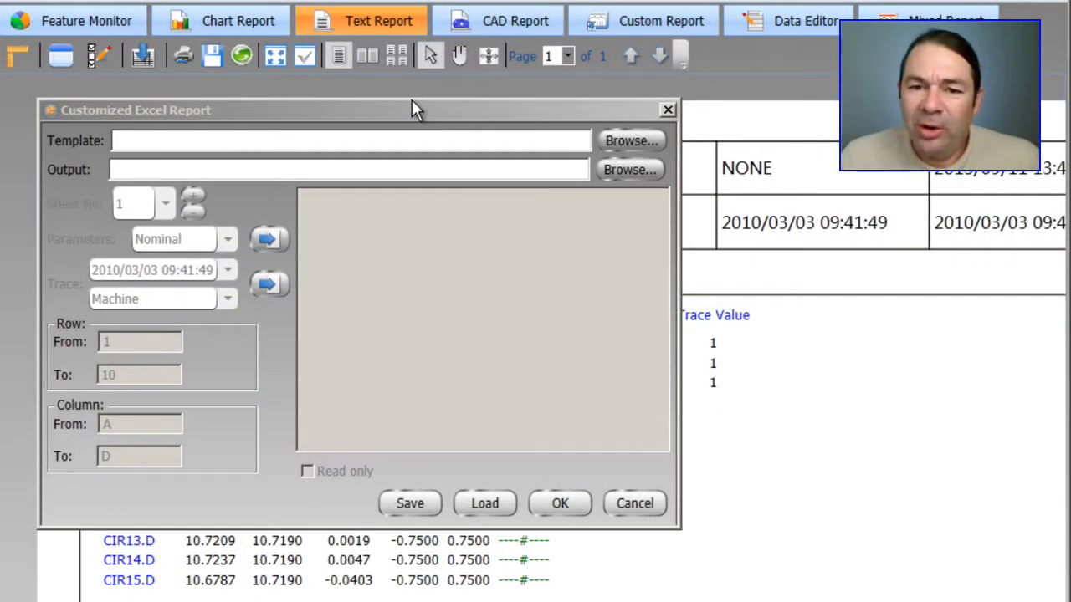
# Step: Use CustomExcelReport.xlsx from the Programs folder as the template of the customized Excel report
pyautogui.click(412, 103)
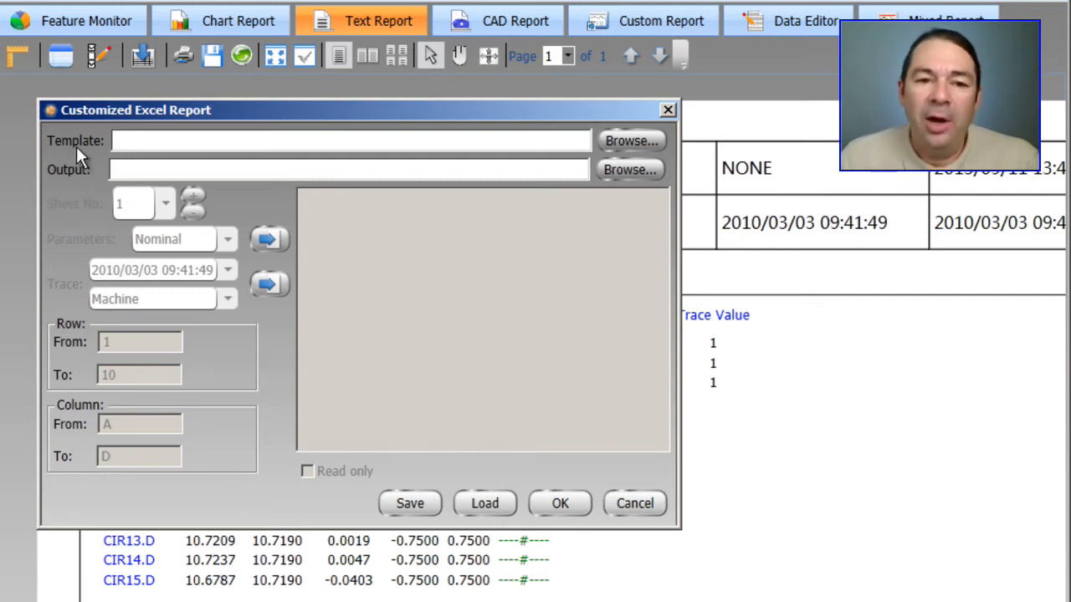
pyautogui.click(629, 142)
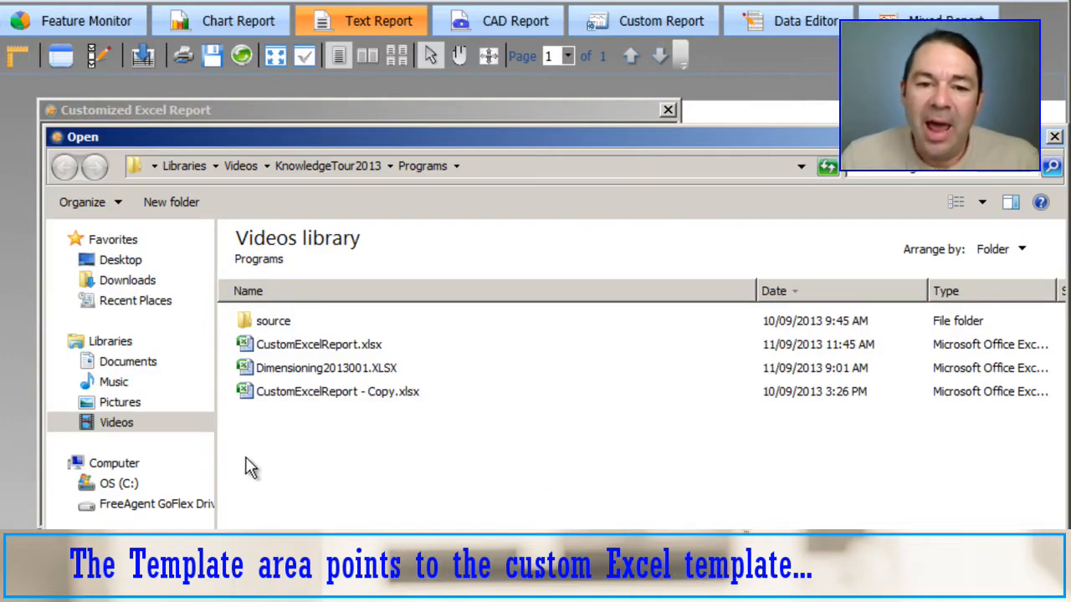
pyautogui.click(298, 345)
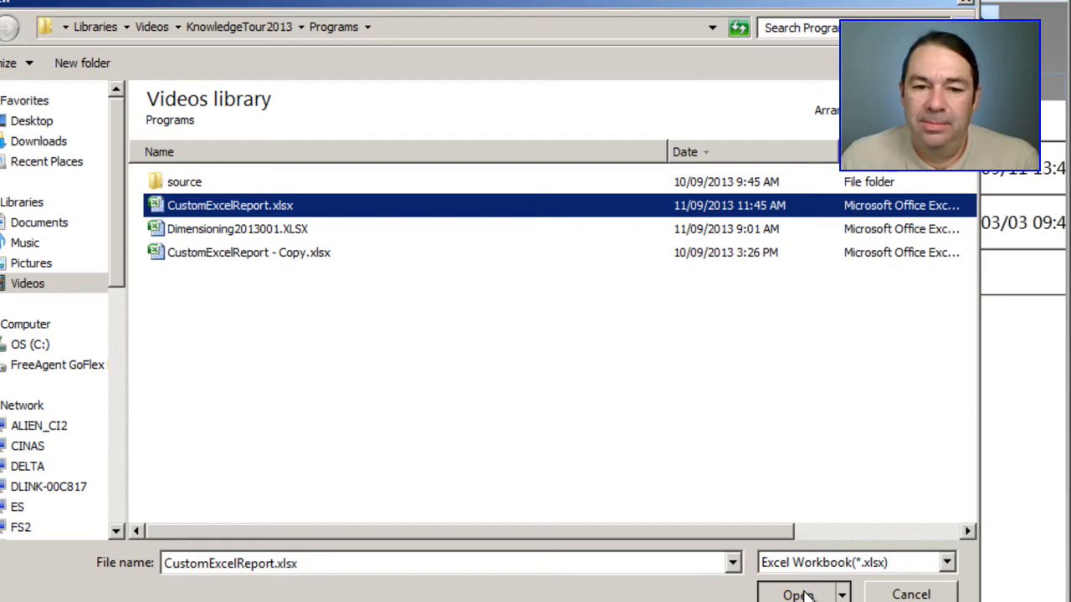
pyautogui.click(805, 593)
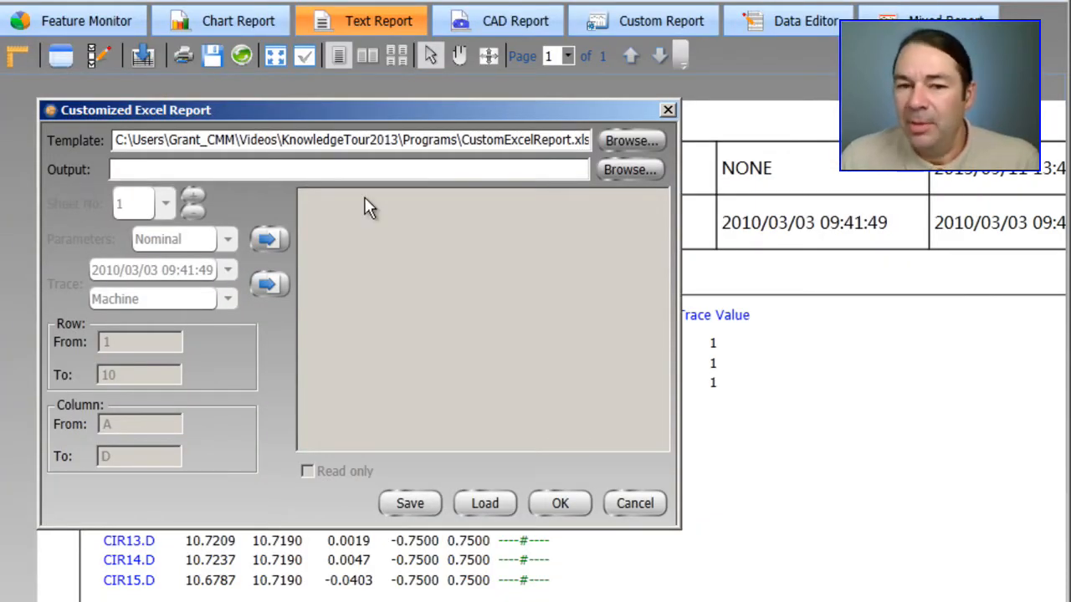
# Step: Set the report's output file to an Excel workbook named MyDataReport in the Programs folder
pyautogui.click(633, 170)
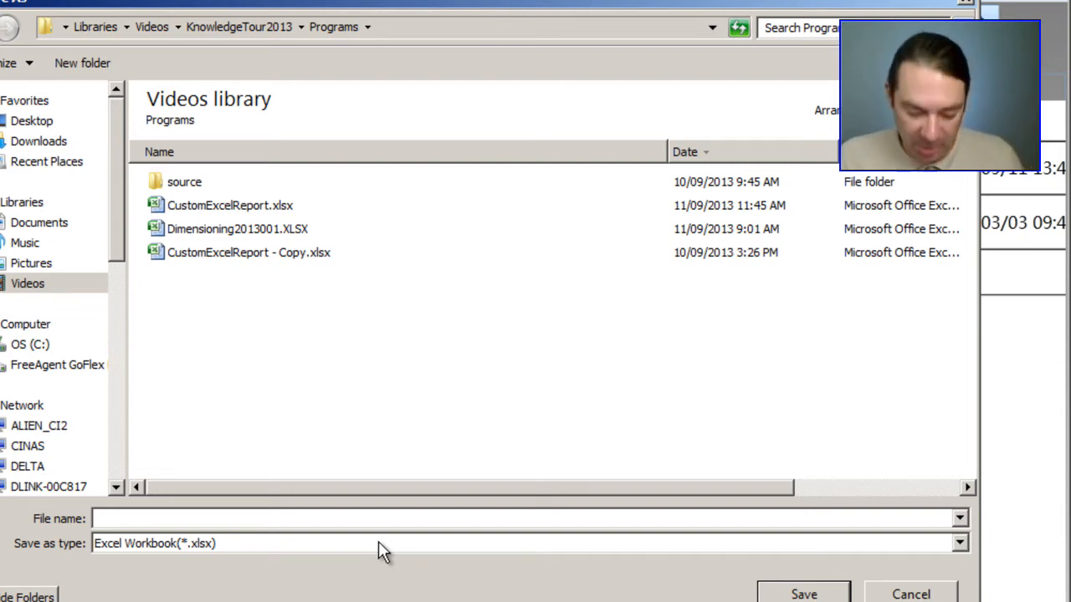
pyautogui.write('MyDataReport')
pyautogui.press('Tab')
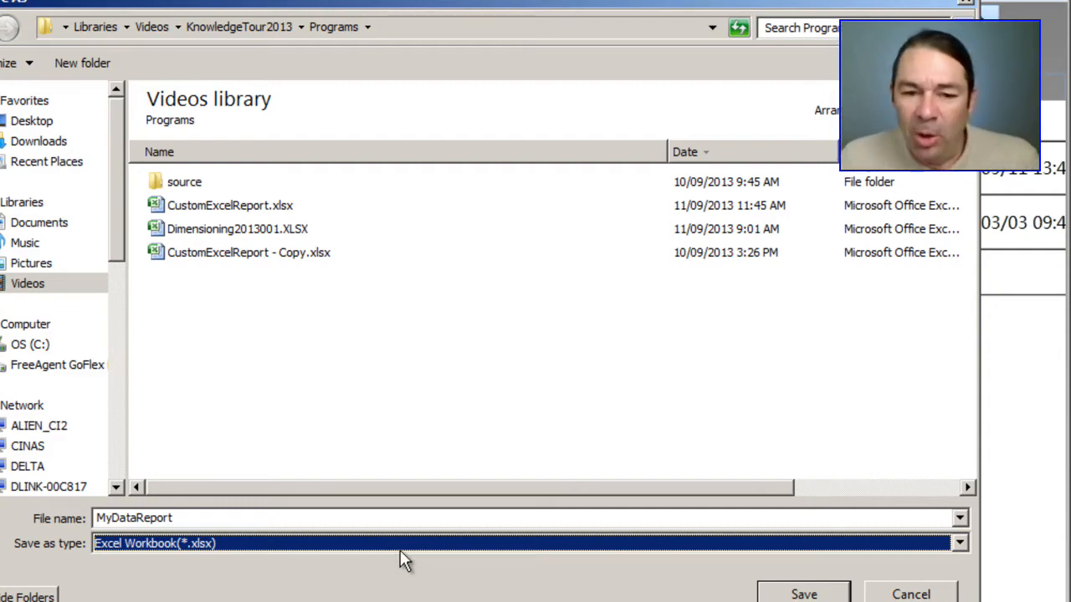
pyautogui.click(807, 594)
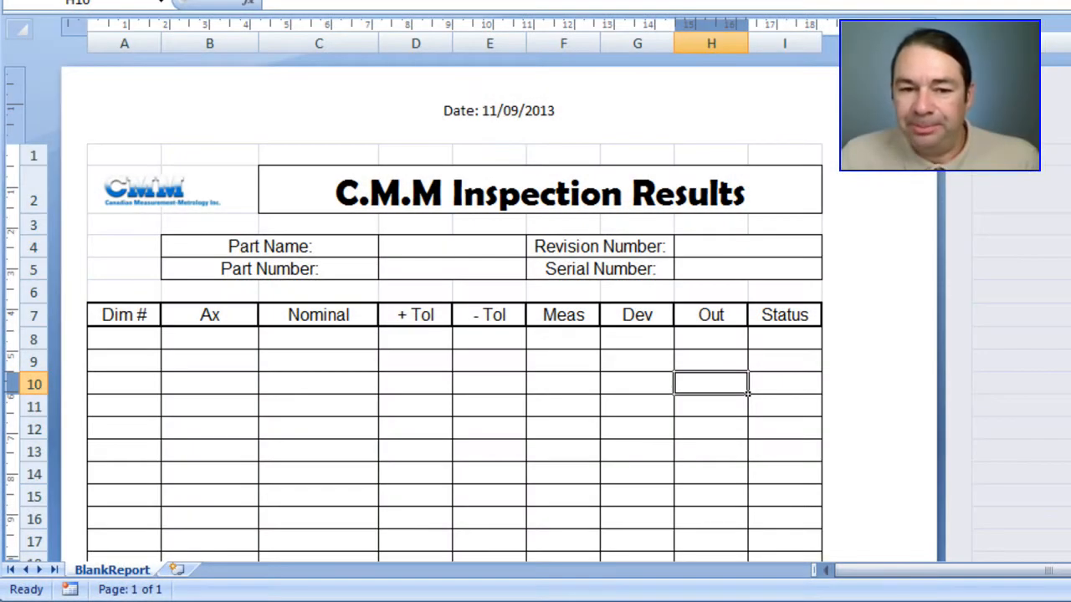
# Step: Locate the Part Name cell in the Excel template and choose PartName as the parameter for the customized report
pyautogui.click(407, 249)
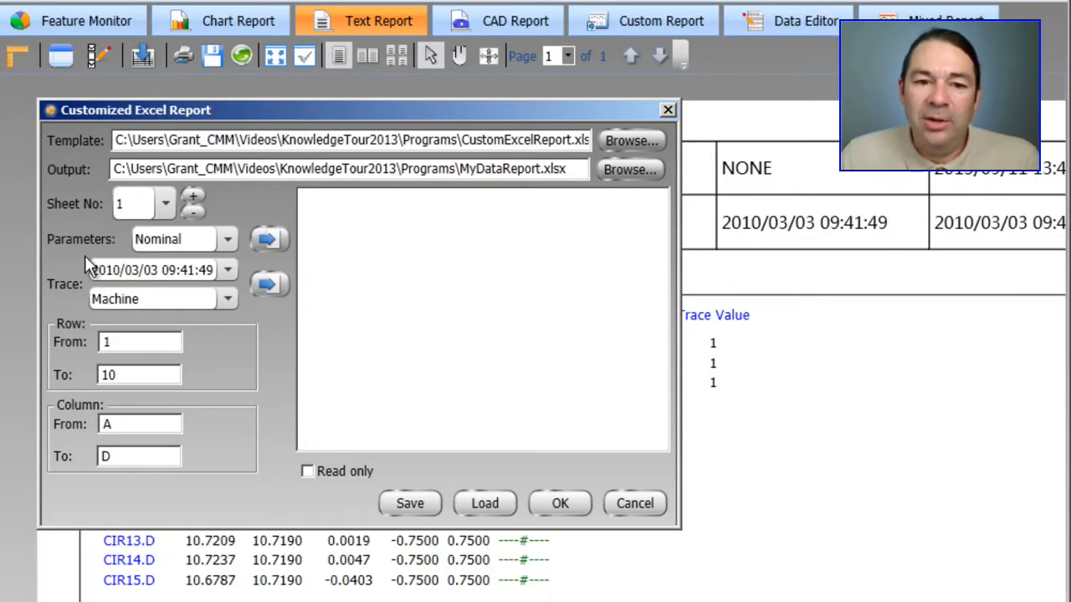
pyautogui.click(226, 239)
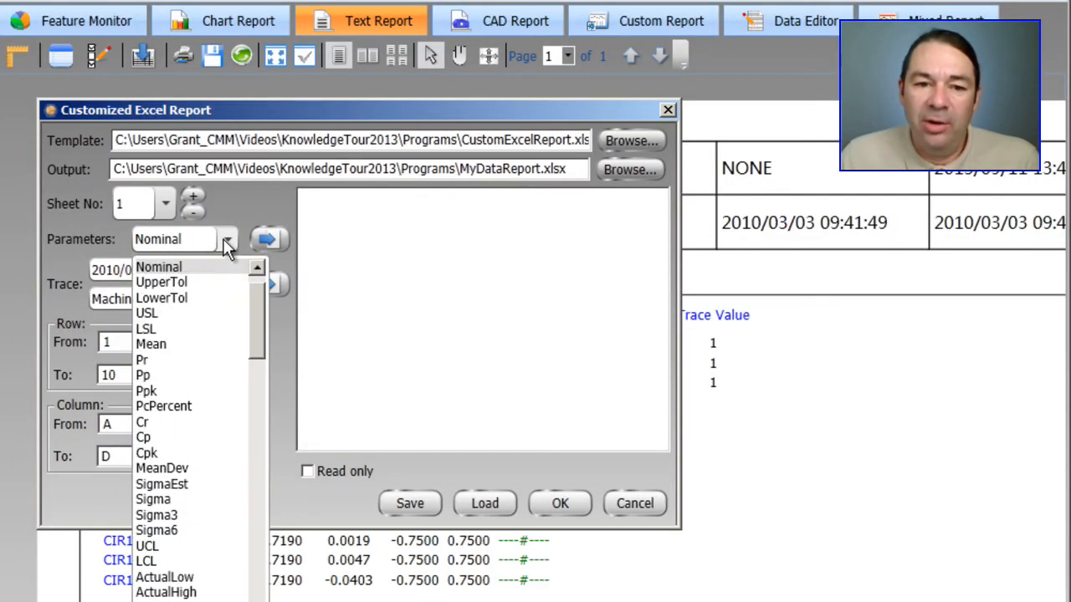
pyautogui.click(256, 313)
pyautogui.moveTo(256, 313); pyautogui.dragTo(253, 283)
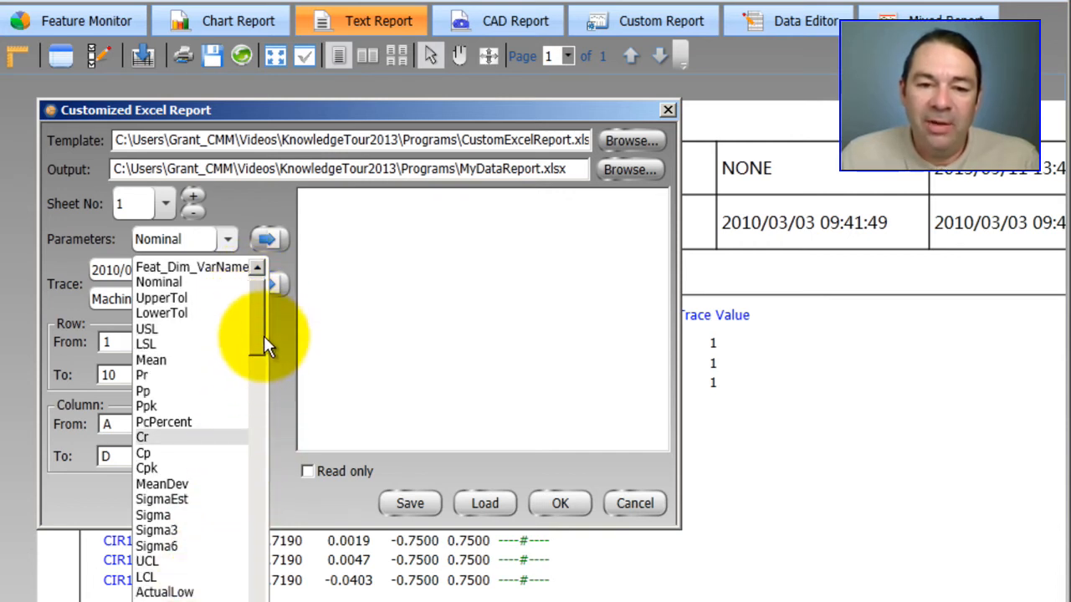
pyautogui.moveTo(263, 335); pyautogui.dragTo(255, 303)
pyautogui.click(167, 267)
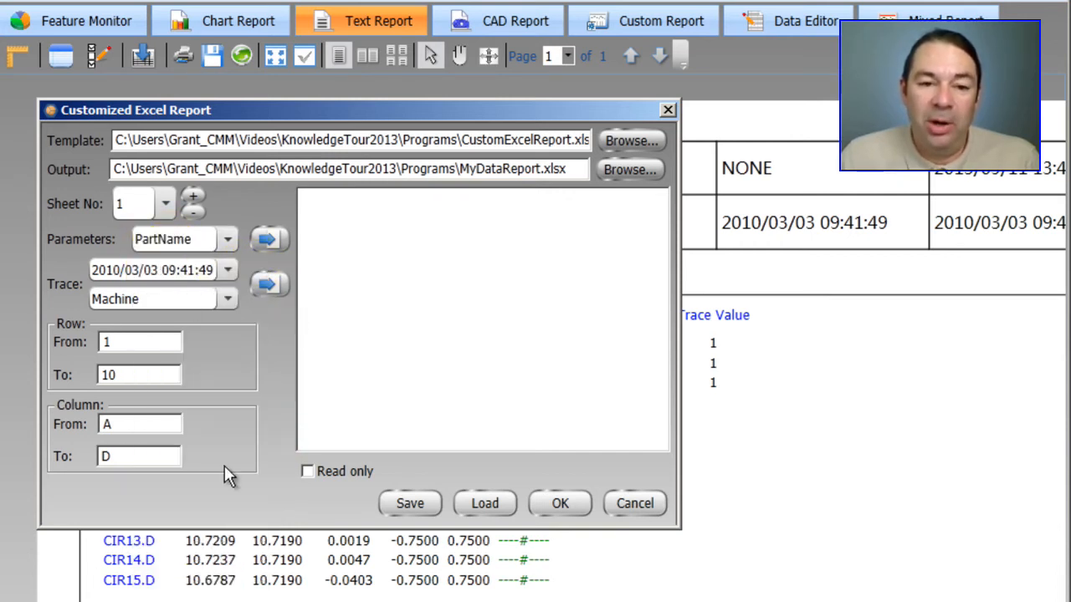
# Step: Place PartName in rows 4 to 4 and columns D to E, and add it to the report's command list
pyautogui.press('Tab')
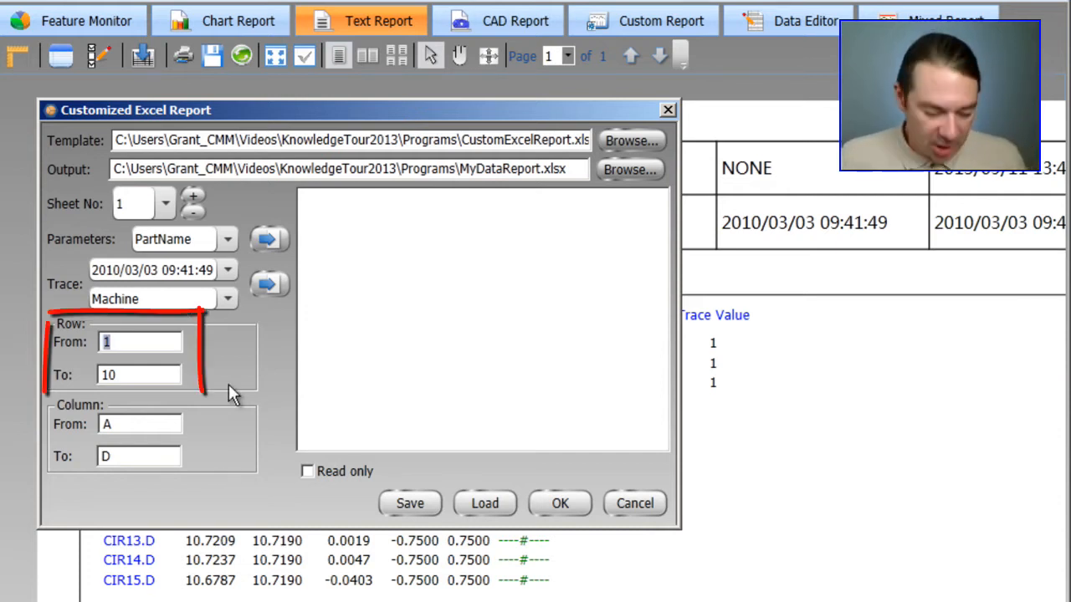
pyautogui.write('4')
pyautogui.write('4')
pyautogui.press('Tab')
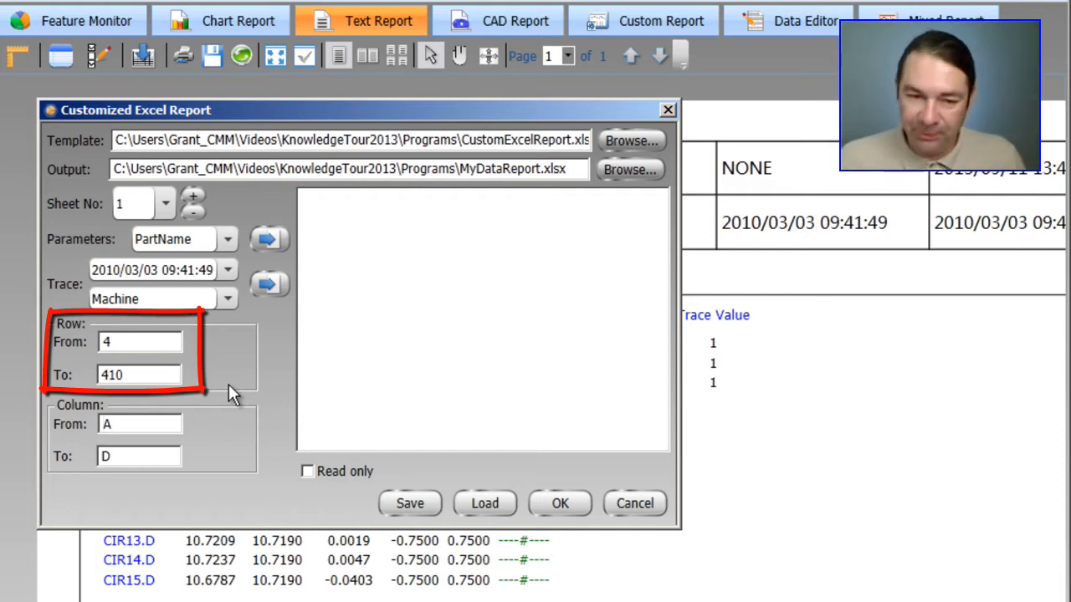
pyautogui.click(148, 375)
pyautogui.press('BackSpace')
pyautogui.press('BackSpace')
pyautogui.press('Tab')
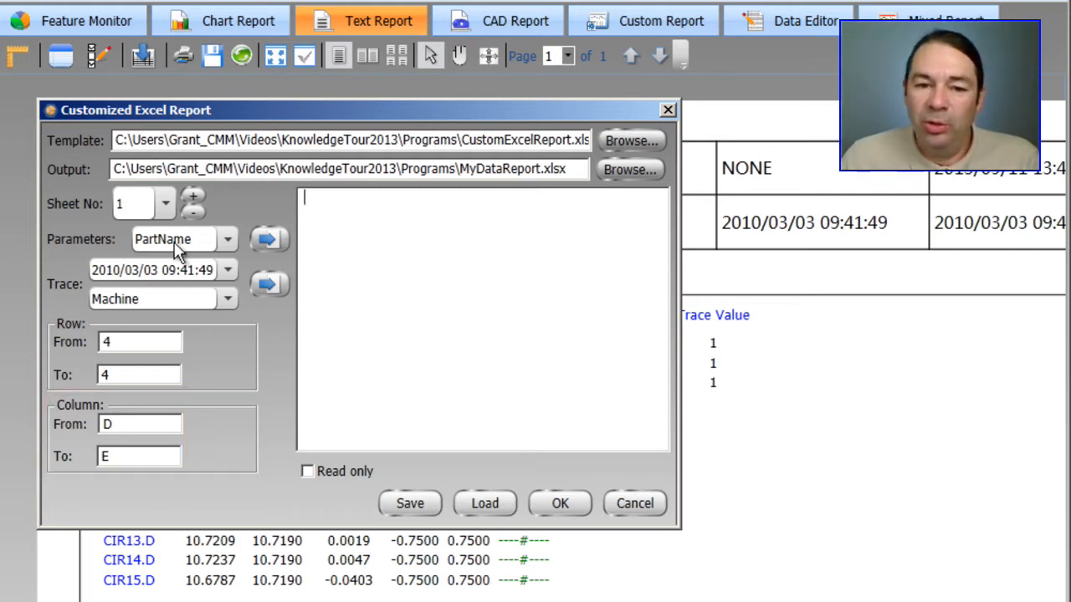
pyautogui.click(267, 239)
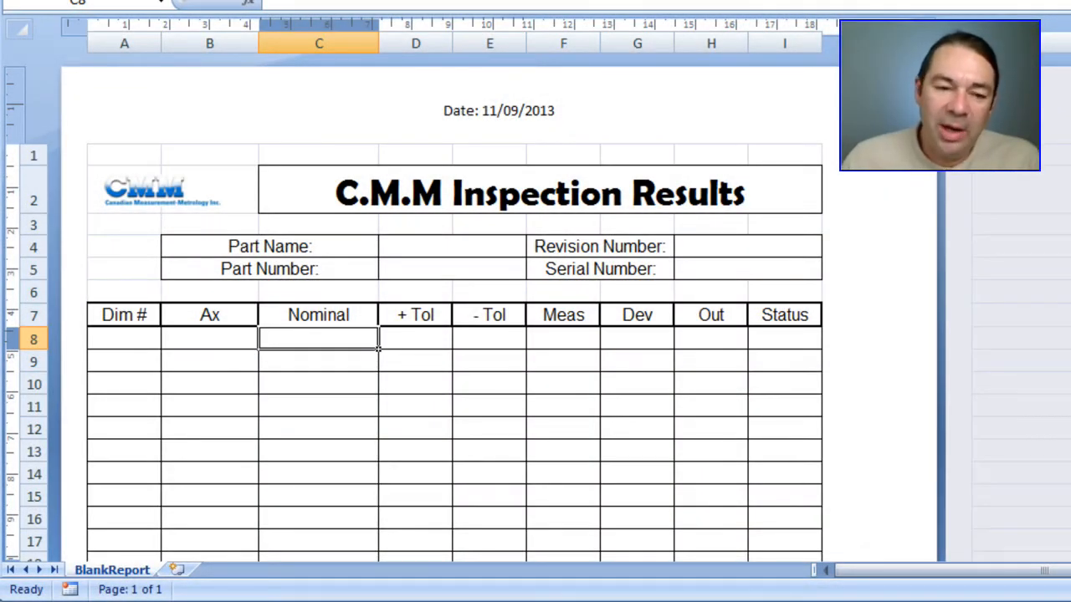
# Step: Check the Ax column range B8 to B20 in the Excel template and choose Feat_Dim_VarName as the report parameter
pyautogui.click(206, 339)
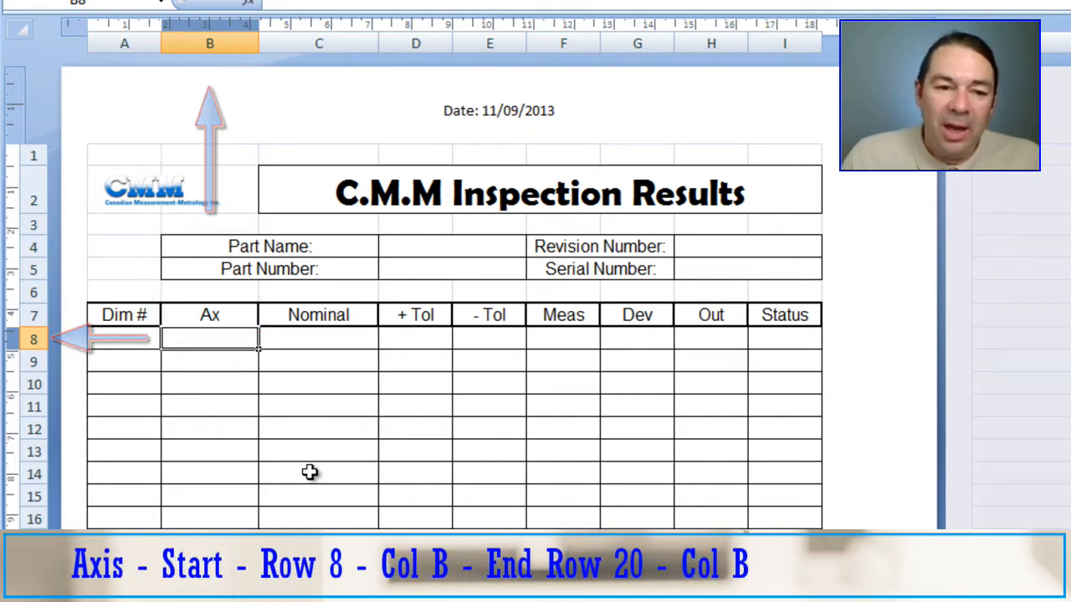
pyautogui.scroll(-5, 309, 472)
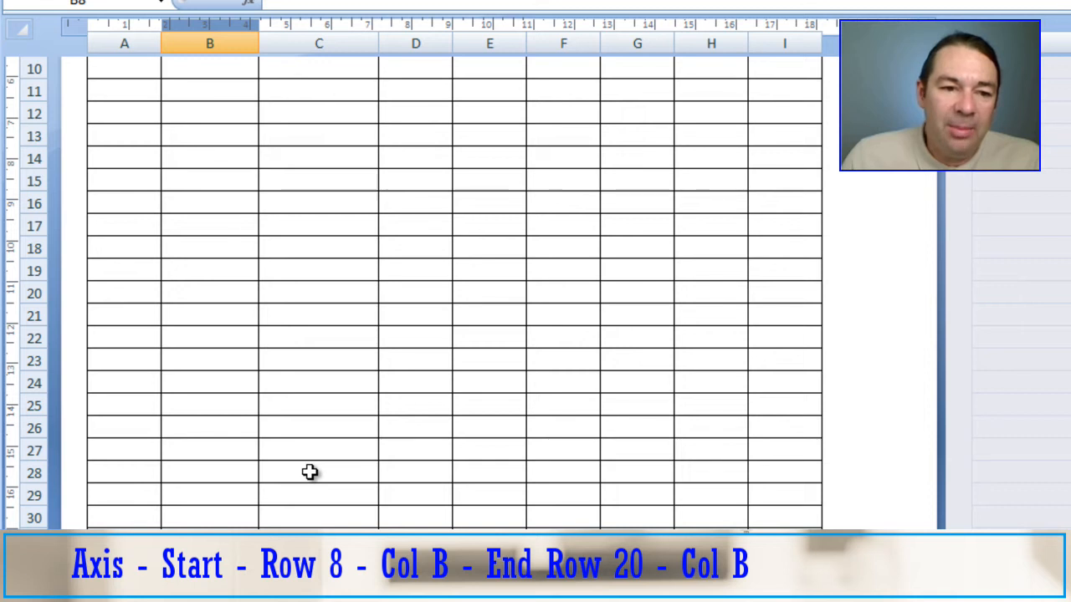
pyautogui.click(205, 115)
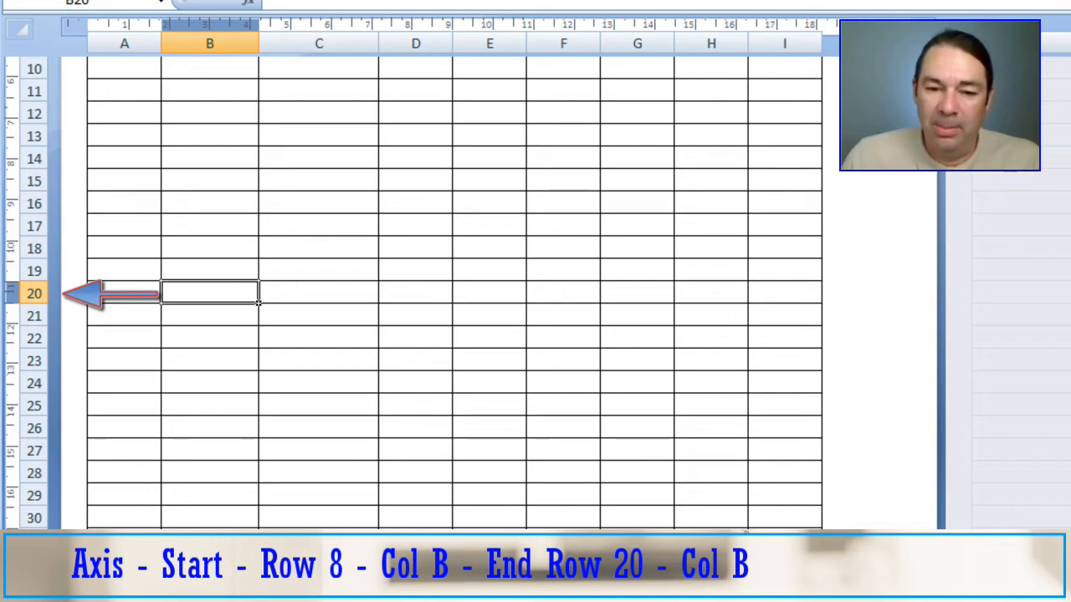
pyautogui.scroll(2, 455, 293)
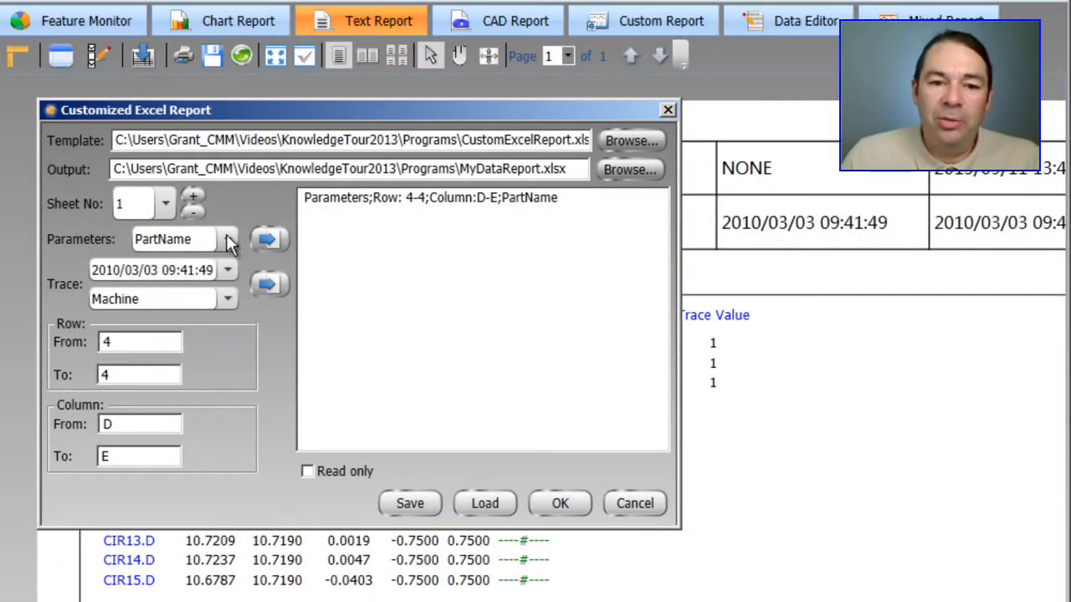
pyautogui.click(230, 242)
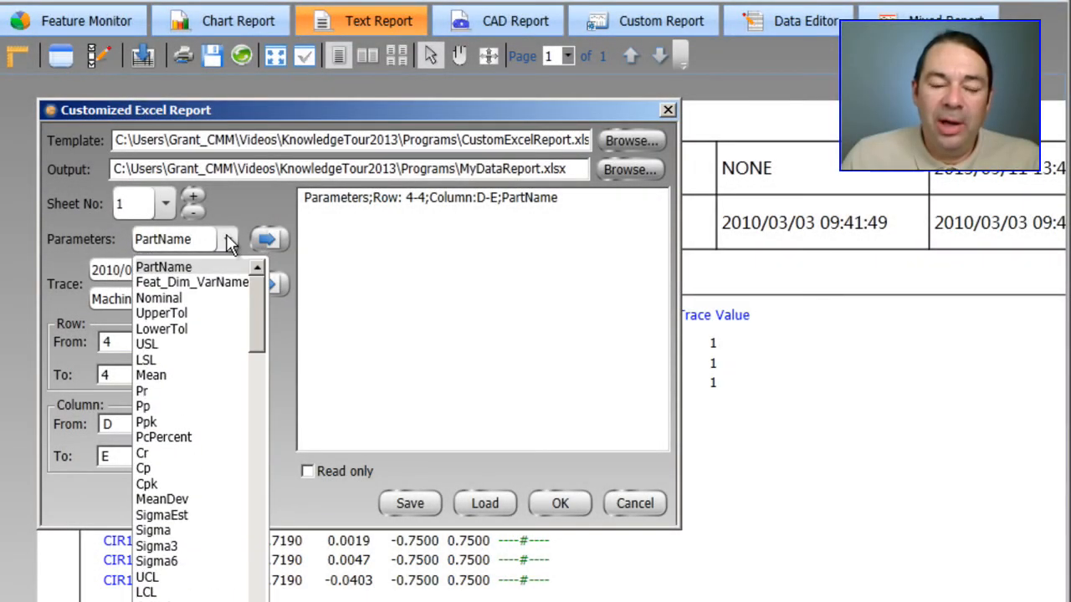
pyautogui.click(176, 283)
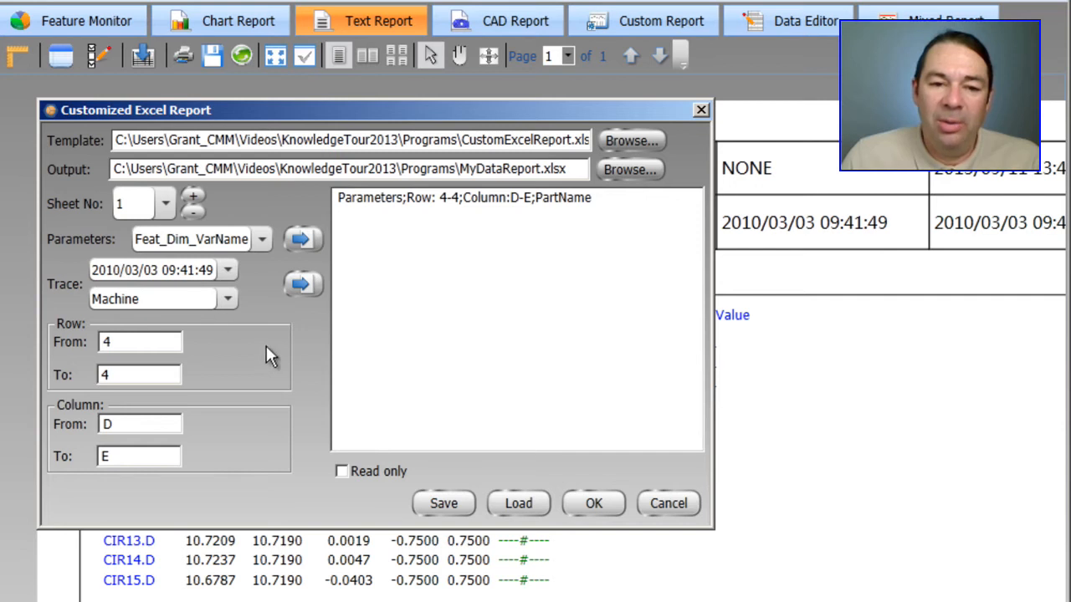
# Step: Place Feat_Dim_VarName in rows 8 to 20 and columns B to B, and add it to the command list
pyautogui.doubleClick(127, 344)
pyautogui.write('8')
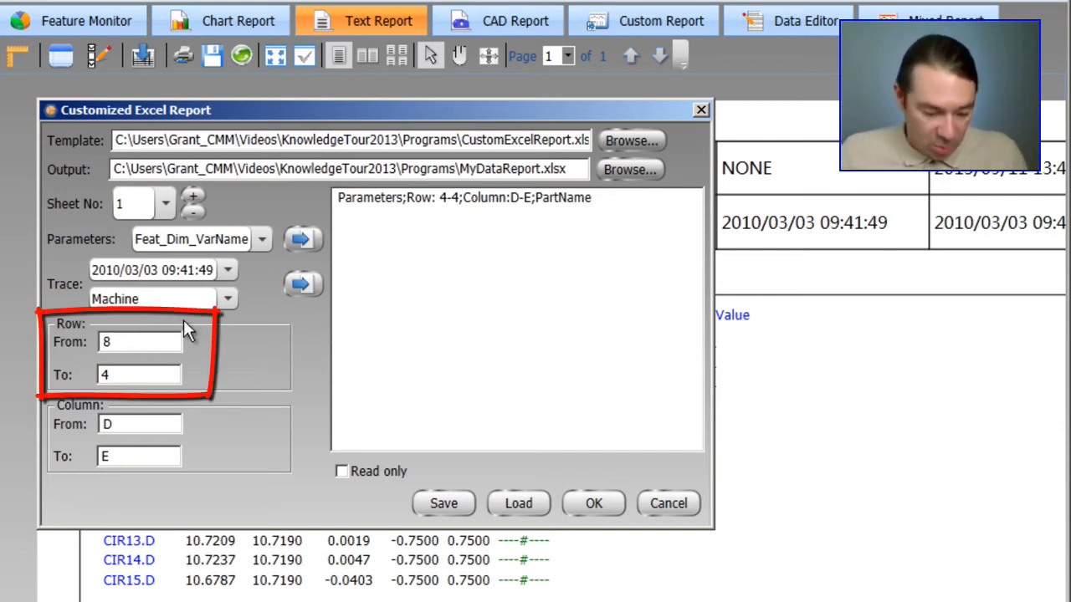
pyautogui.press('Tab')
pyautogui.press('BackSpace')
pyautogui.write('20')
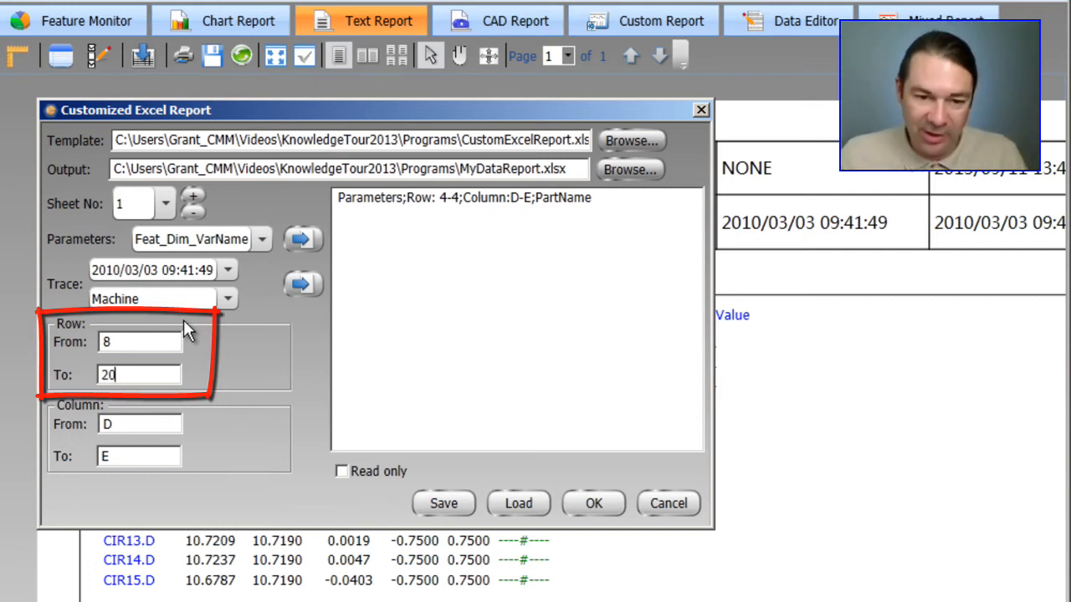
pyautogui.click(124, 425)
pyautogui.press('BackSpace')
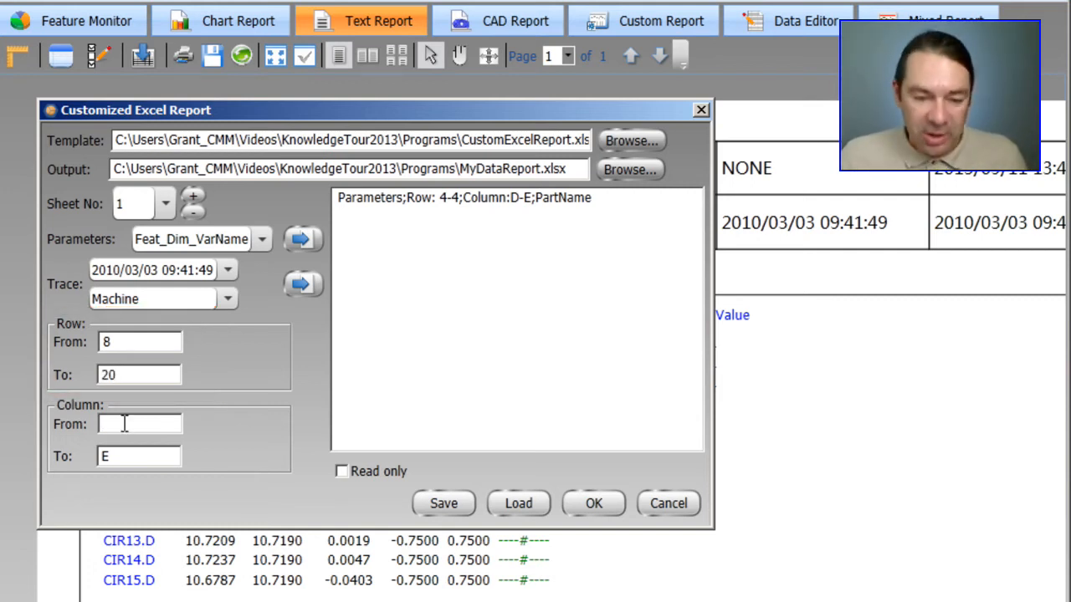
pyautogui.write('B')
pyautogui.press('Tab')
pyautogui.write('B')
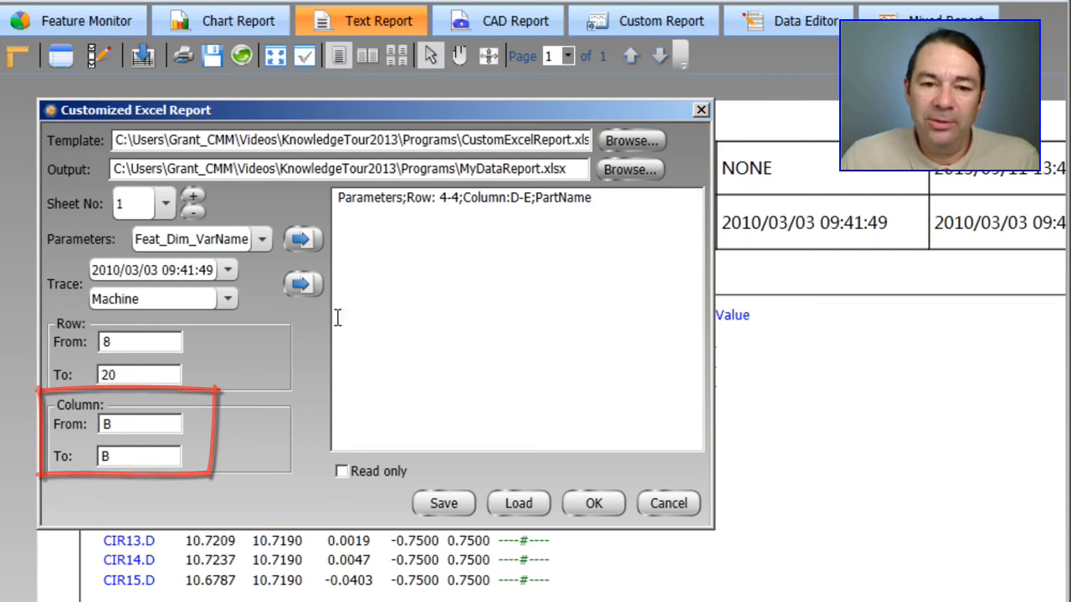
pyautogui.click(302, 239)
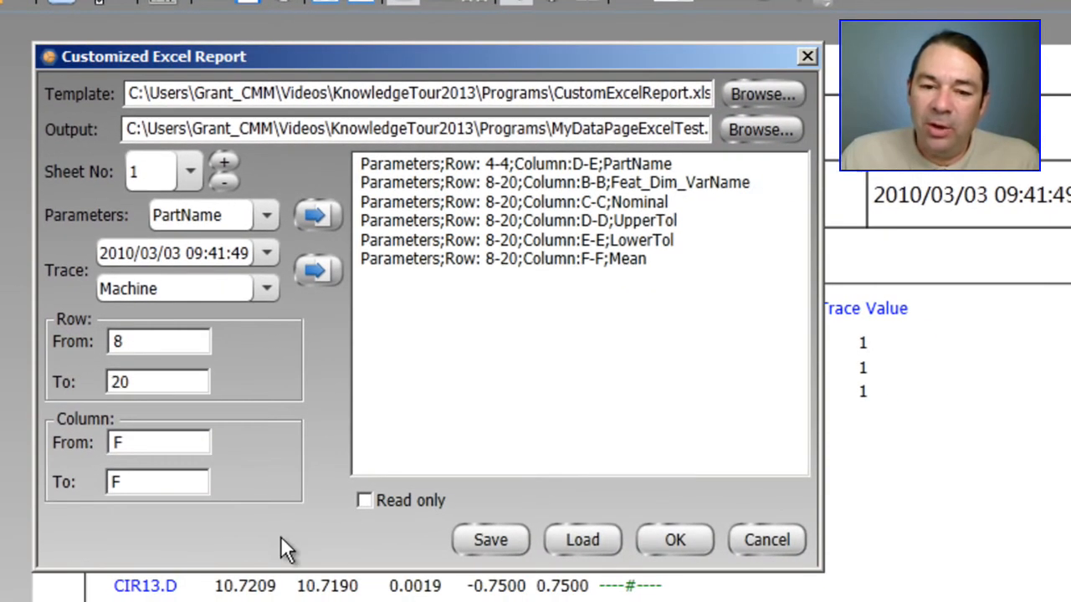
# Step: Save the list of placement commands as MyOutPutTemplate.XML
pyautogui.click(490, 540)
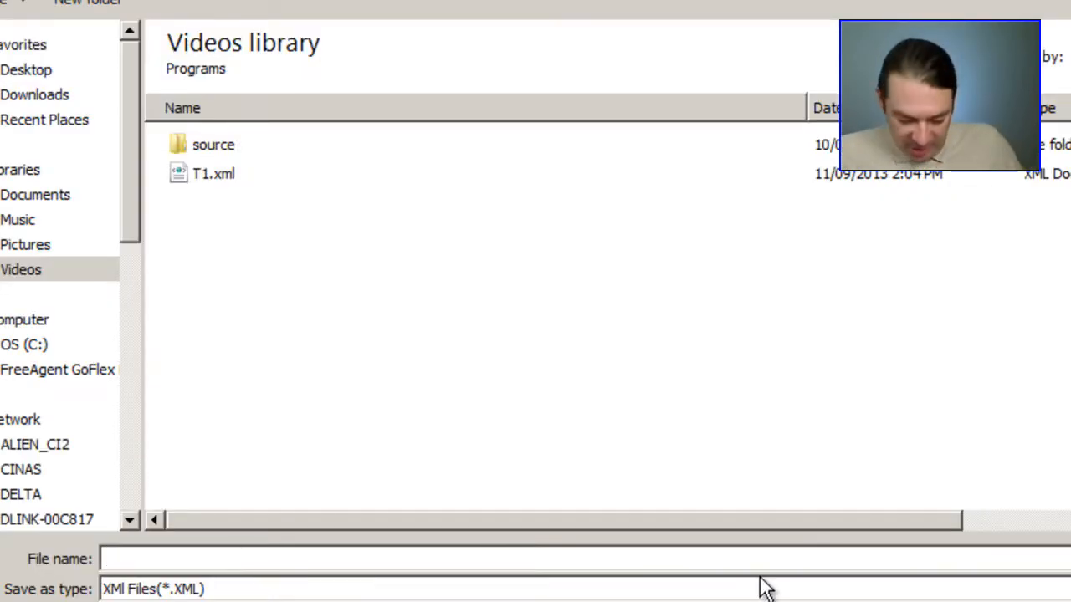
pyautogui.write('MyOutPutTemplate.XML')
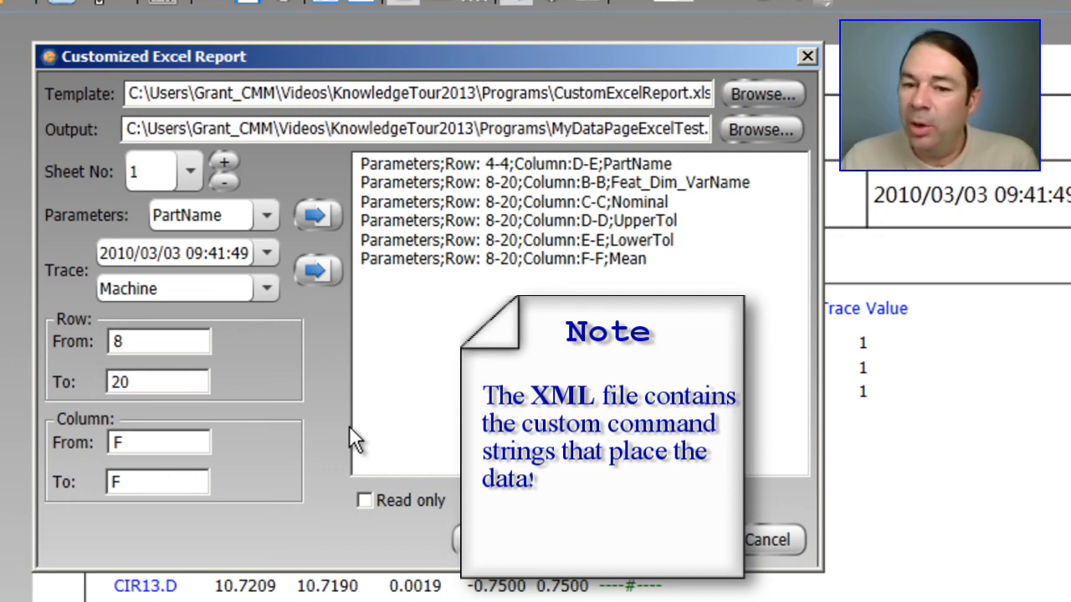
# Step: Load the saved XML placement file and generate the customized Excel report
pyautogui.click(573, 540)
pyautogui.doubleClick(251, 173)
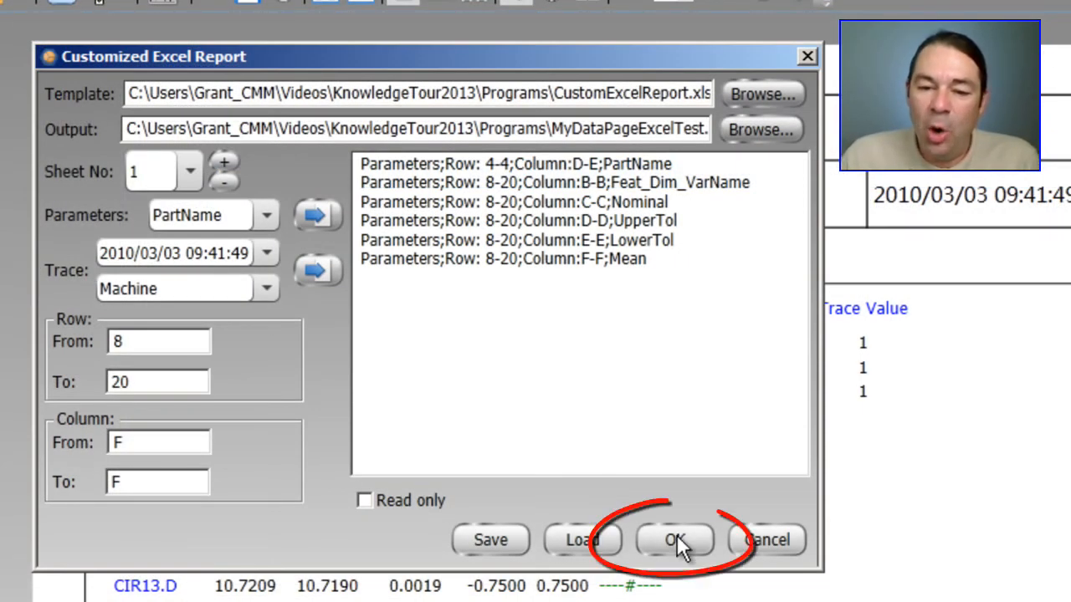
pyautogui.click(677, 539)
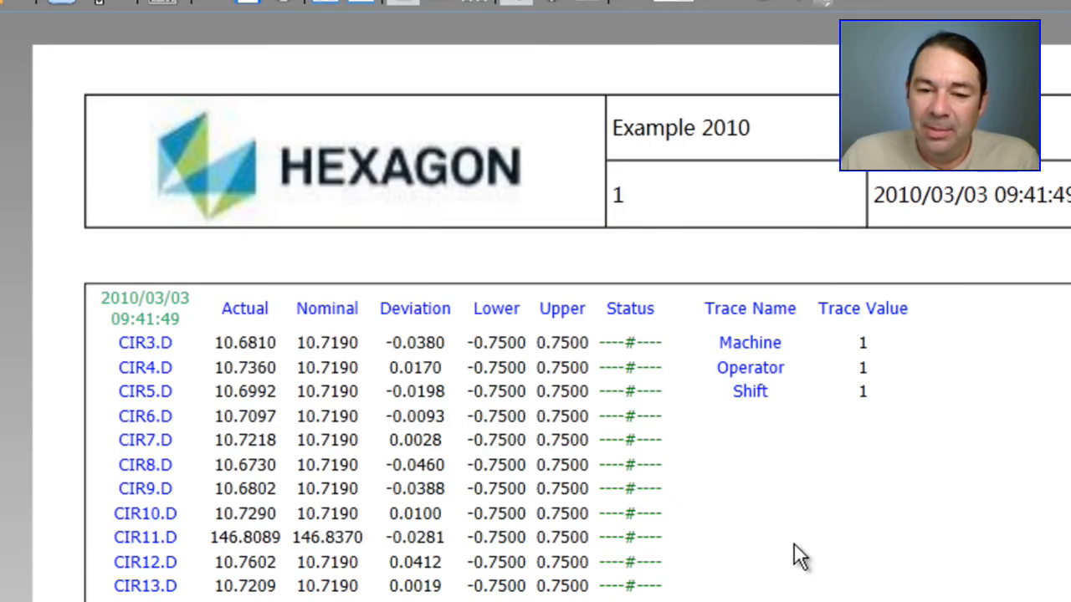